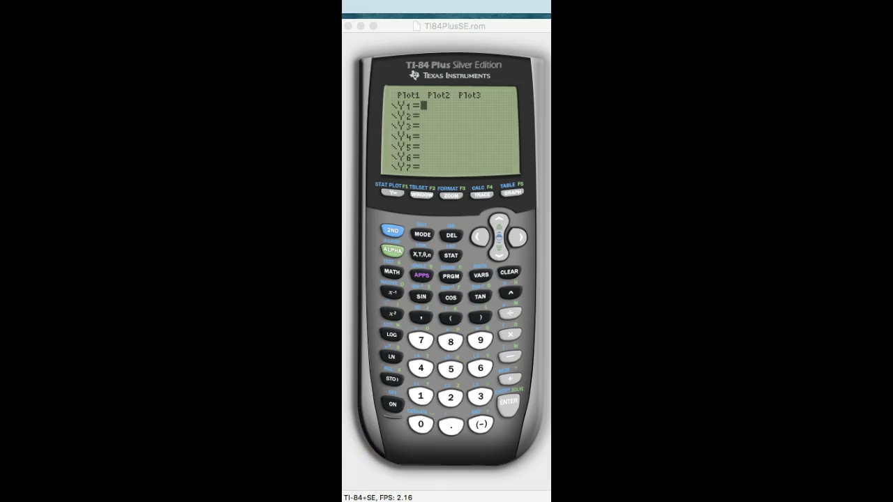
pyautogui.click(406, 97)
pyautogui.click(405, 96)
pyautogui.press('Up')
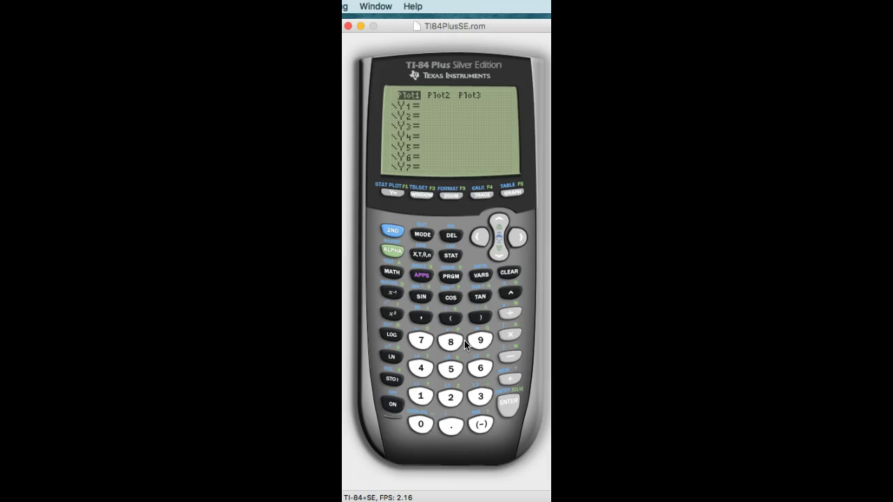
pyautogui.click(460, 352)
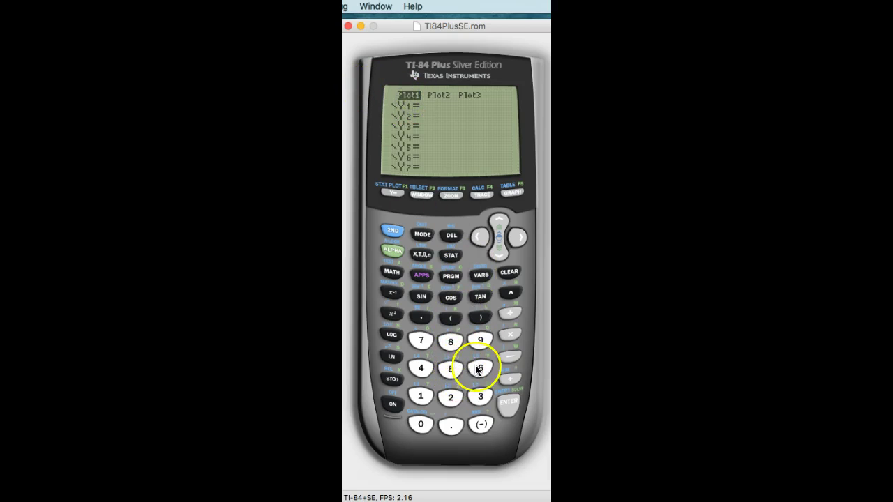
pyautogui.click(427, 111)
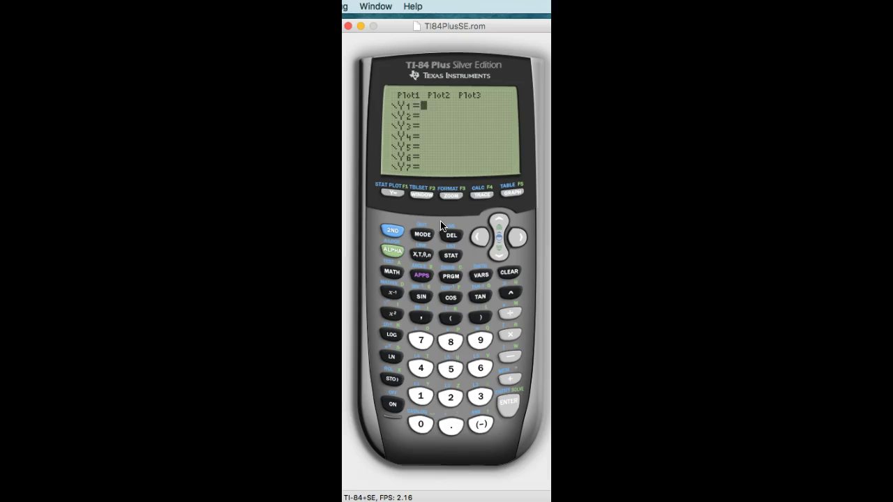
# - Enter X as the Y1 function and graph it in the ZStandard window
pyautogui.click(415, 255)
pyautogui.click(433, 197)
pyautogui.click(448, 195)
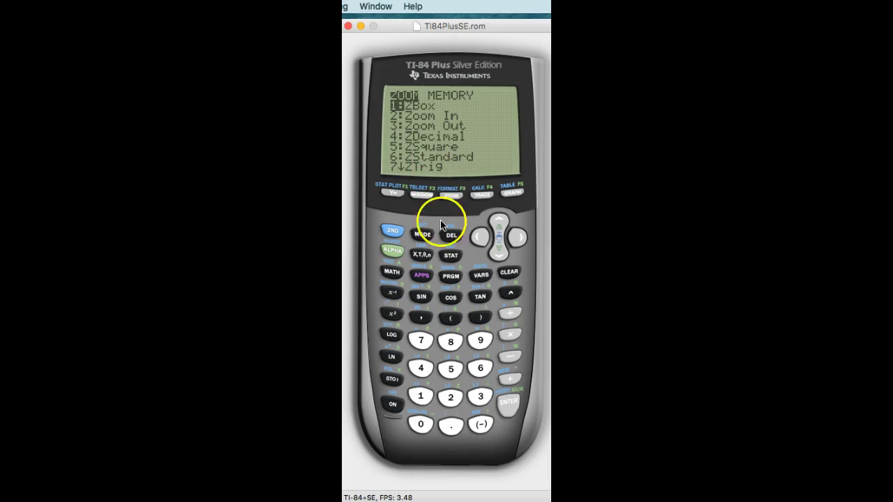
pyautogui.click(479, 371)
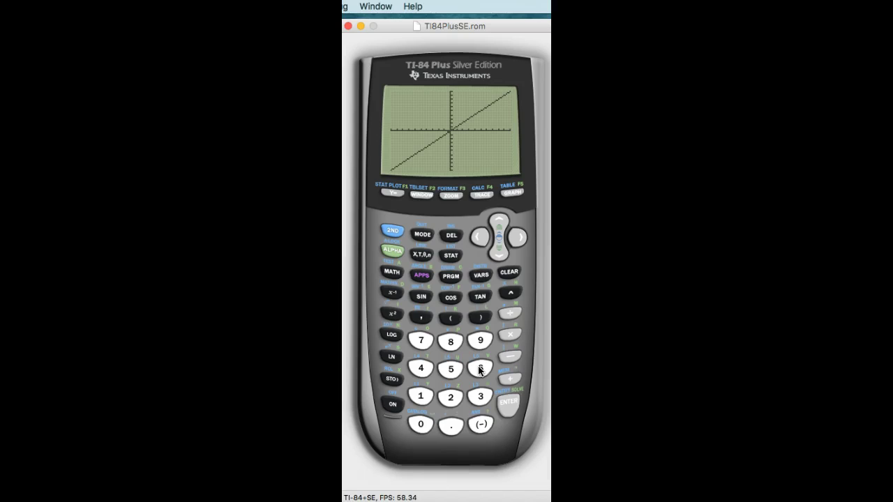
# - Change the Y1 function to X-4 and graph it
pyautogui.click(392, 194)
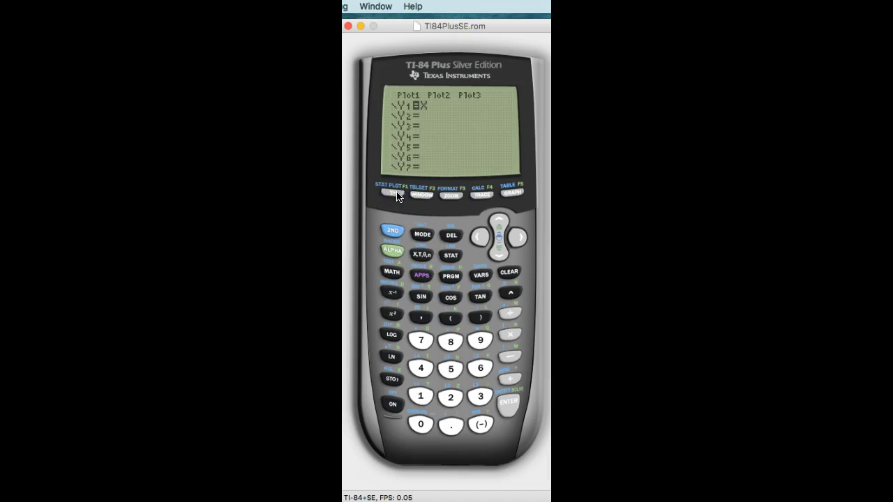
pyautogui.press('Right')
pyautogui.write('-4')
pyautogui.click(392, 192)
pyautogui.click(392, 230)
pyautogui.click(521, 194)
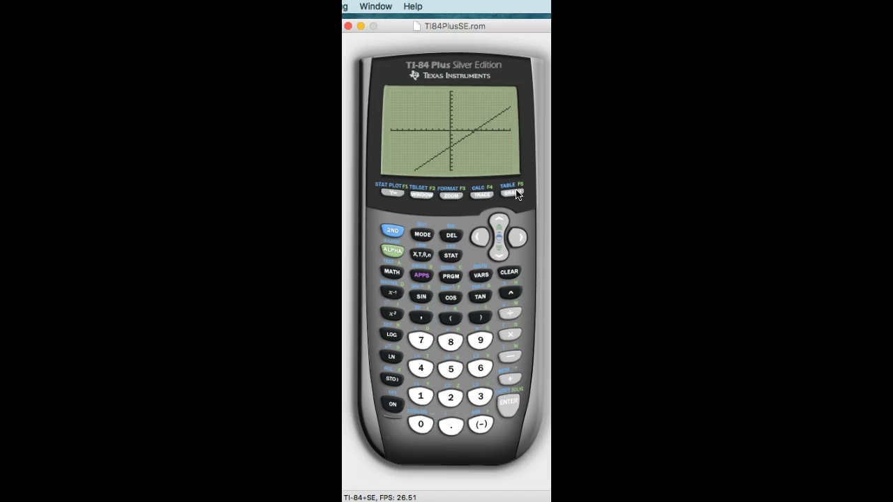
# - Add X² as the Y2 function and graph it together with Y1
pyautogui.click(388, 196)
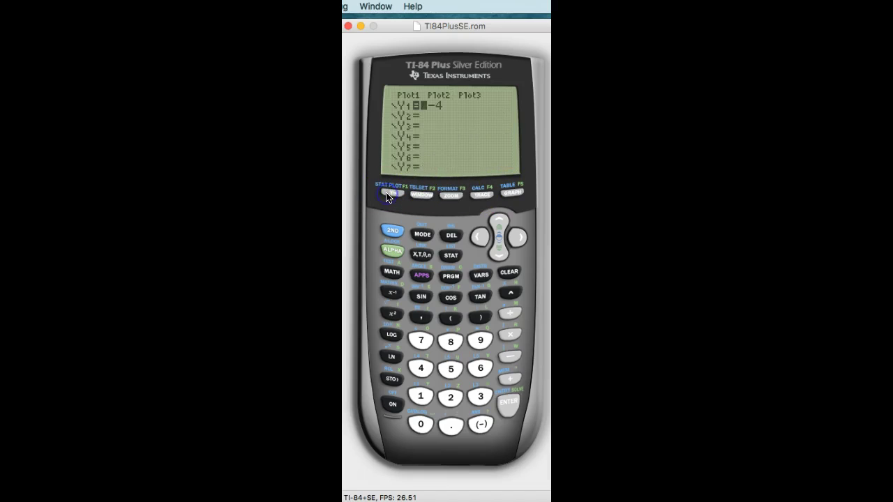
pyautogui.click(432, 119)
pyautogui.click(421, 257)
pyautogui.click(388, 319)
pyautogui.click(511, 194)
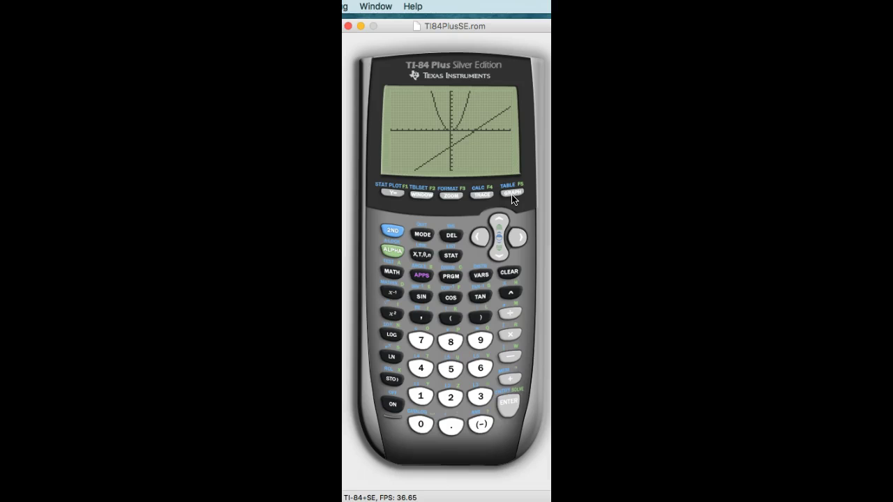
# - Set the graph window's Xmin to -3 and Xmax to 5
pyautogui.click(420, 195)
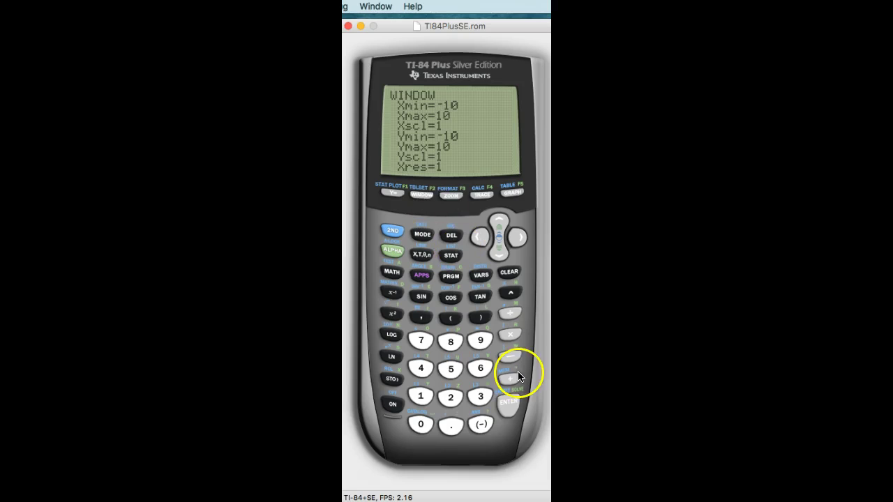
pyautogui.click(480, 425)
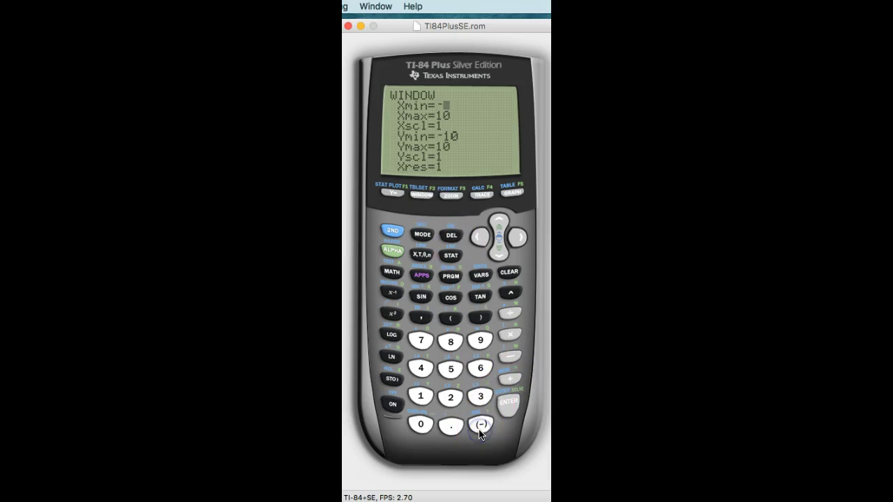
pyautogui.press('3')
pyautogui.press('Return')
pyautogui.write('5')
pyautogui.press('Delete')
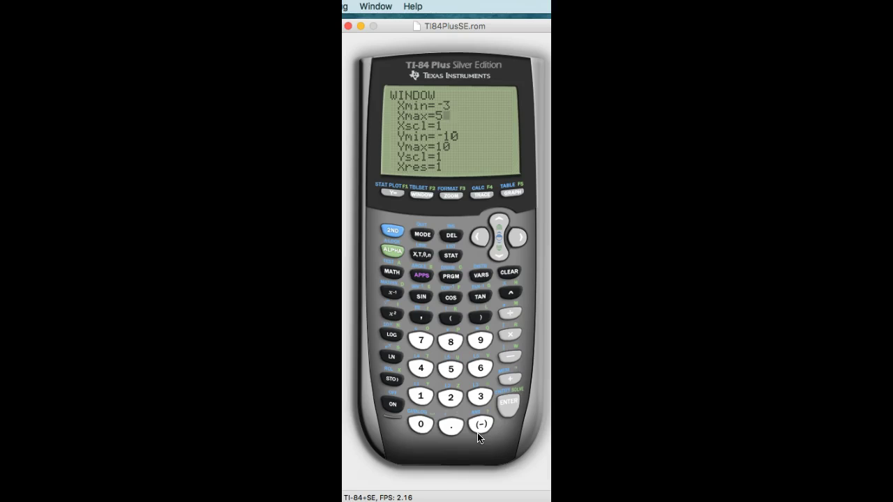
# - Set the window's Ymin to -20, using a negative sign instead of the subtraction sign, and graph both functions
pyautogui.press('Down')
pyautogui.press('Down')
pyautogui.click(479, 433)
pyautogui.write('20')
pyautogui.press('Return')
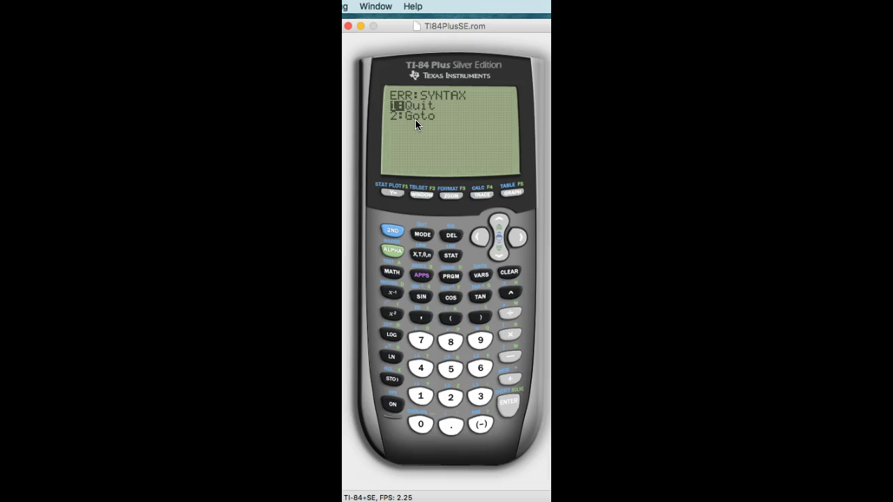
pyautogui.press('2')
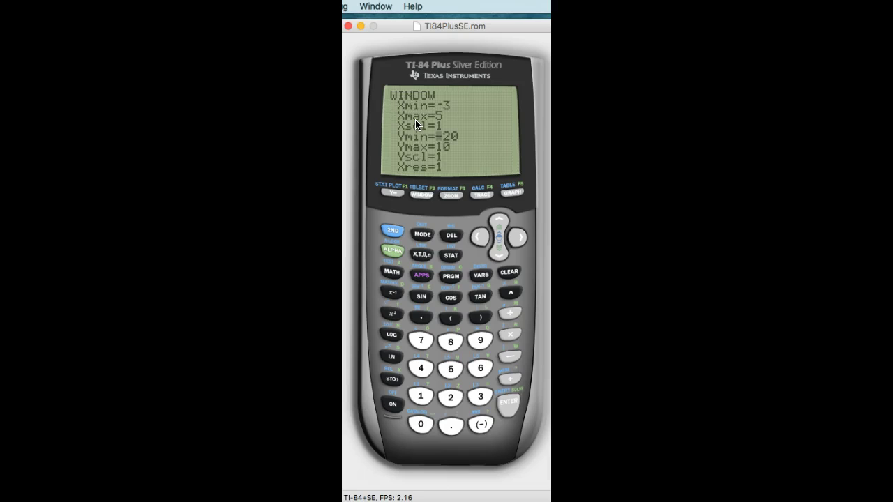
pyautogui.click(484, 425)
pyautogui.press('Down')
pyautogui.click(512, 198)
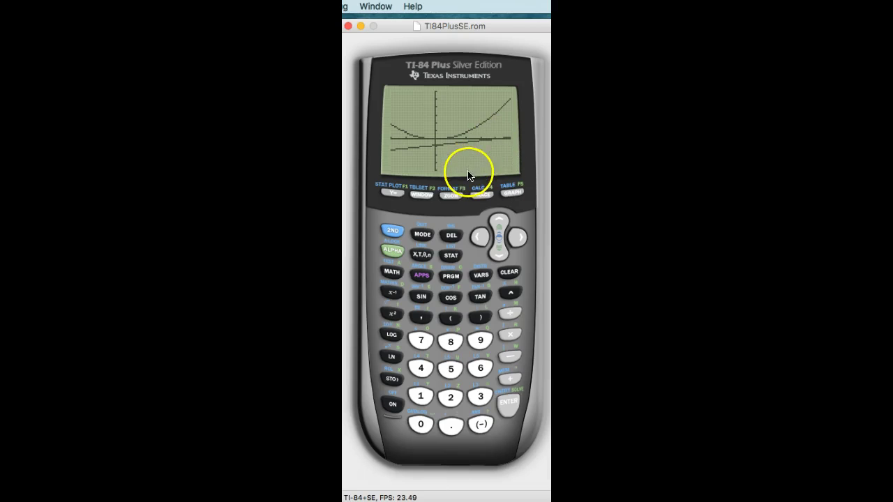
# - Restore the ZStandard graph window and show the table of values for Y1 and Y2
pyautogui.click(450, 199)
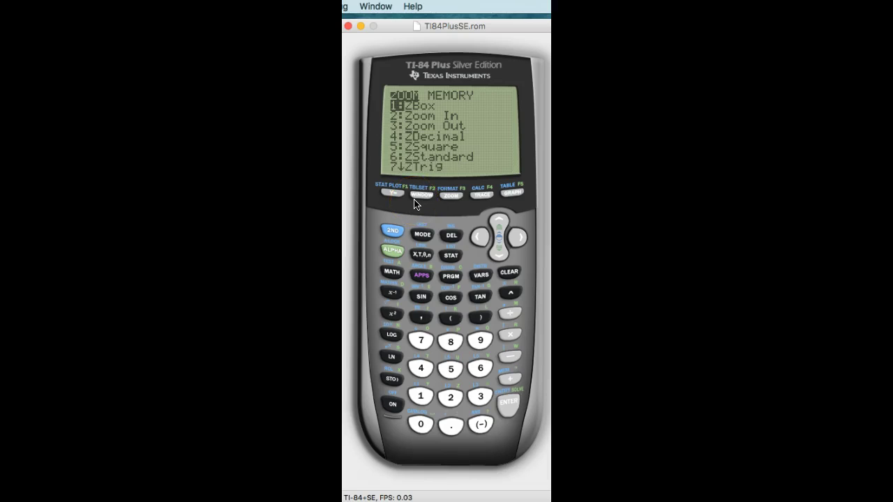
pyautogui.press('6')
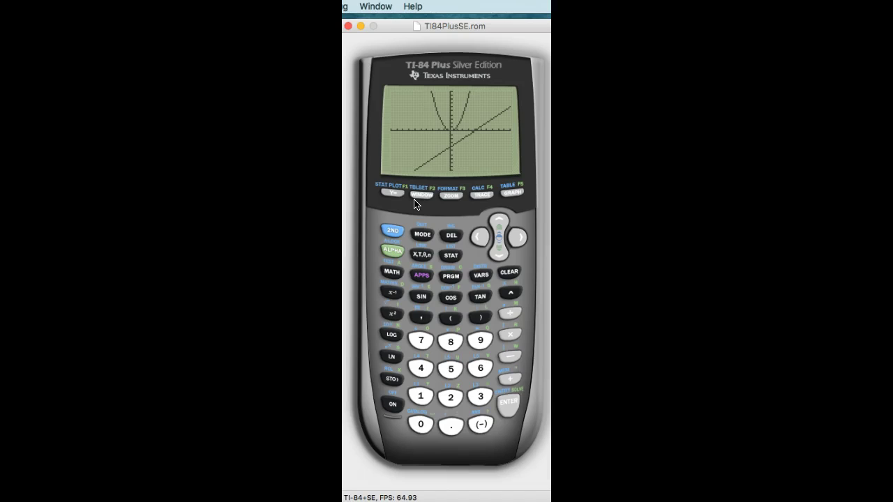
pyautogui.click(391, 229)
pyautogui.click(505, 192)
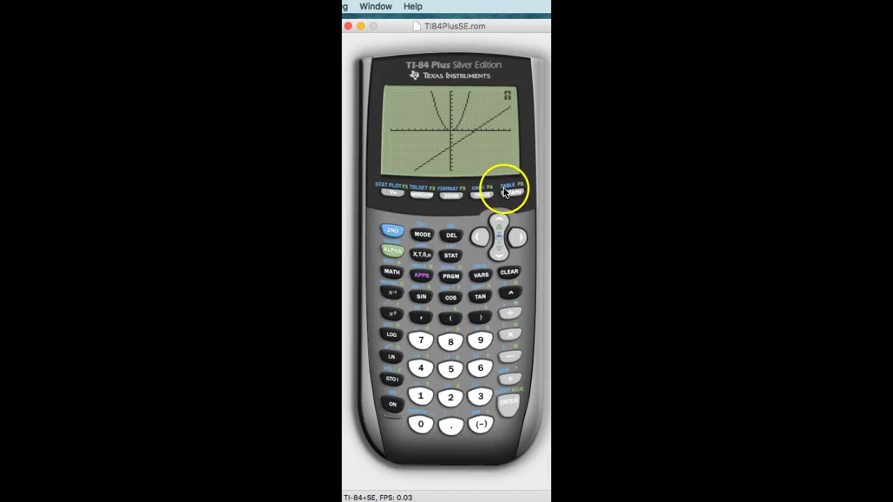
pyautogui.click(509, 195)
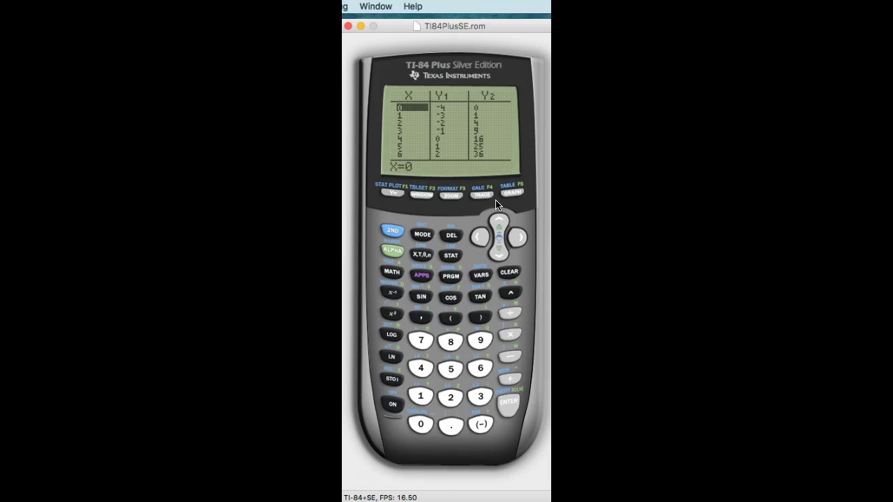
# - Examine the Y1 and Y2 table values across negative and positive X values
pyautogui.press('Up')
pyautogui.press('Up')
pyautogui.press('Up')
pyautogui.press('Up')
pyautogui.press('Up')
pyautogui.press('Up')
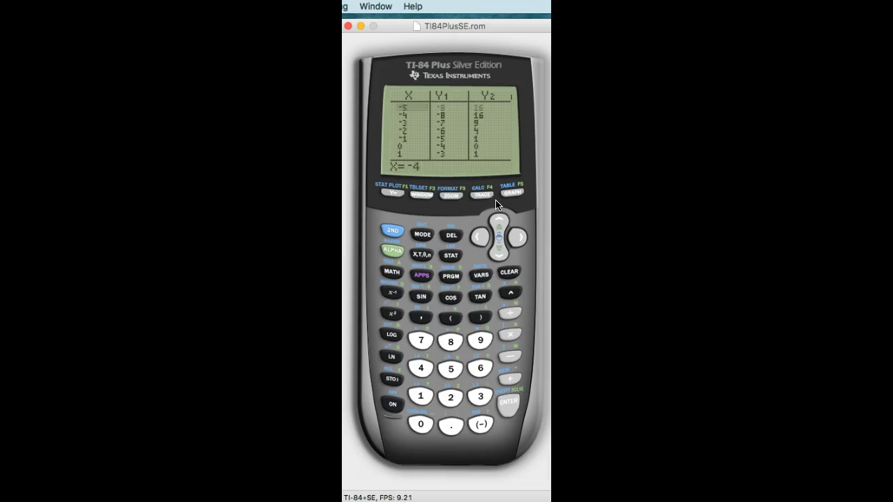
pyautogui.press('Down')
pyautogui.press('Down')
pyautogui.press('Down')
pyautogui.press('Down')
pyautogui.press('Down')
pyautogui.press('Down')
pyautogui.press('Down')
pyautogui.press('Down')
pyautogui.press('Down')
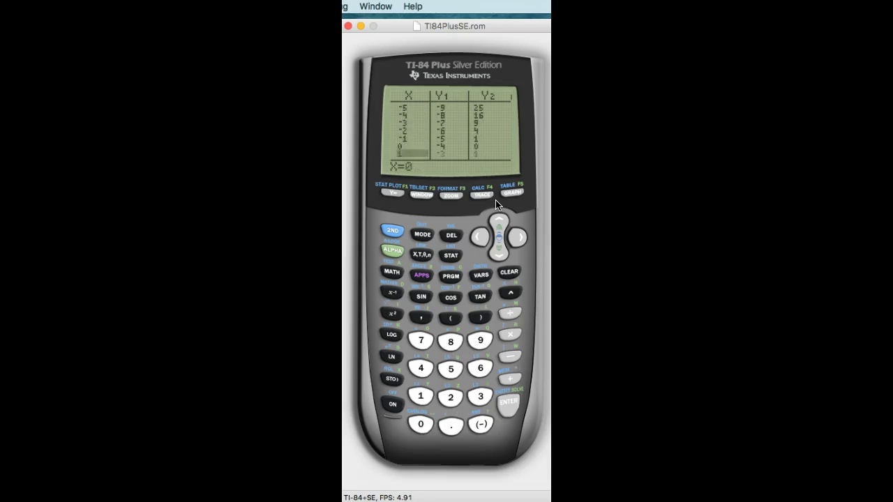
pyautogui.press('Down')
pyautogui.press('Down')
pyautogui.press('Down')
pyautogui.press('Up')
pyautogui.press('Up')
pyautogui.press('Up')
pyautogui.press('Up')
pyautogui.press('Up')
pyautogui.press('Up')
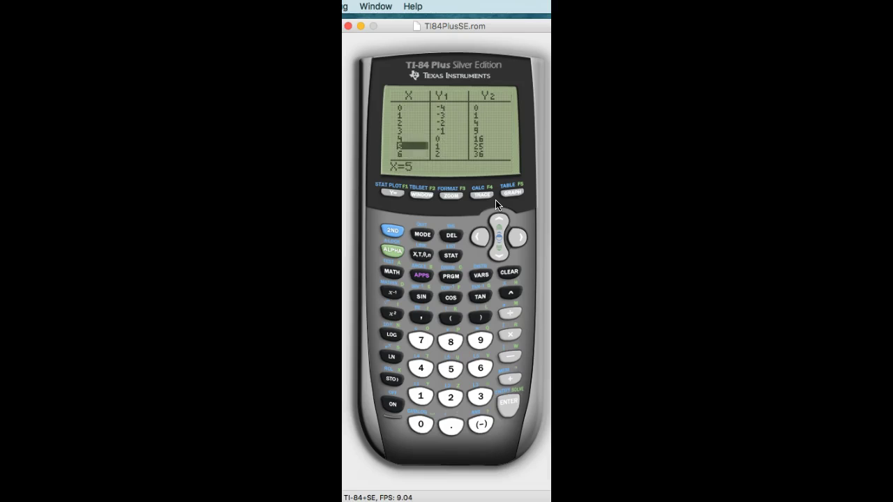
pyautogui.press('Up')
pyautogui.press('Up')
pyautogui.press('Up')
pyautogui.press('Up')
pyautogui.press('Up')
pyautogui.press('Up')
pyautogui.press('Up')
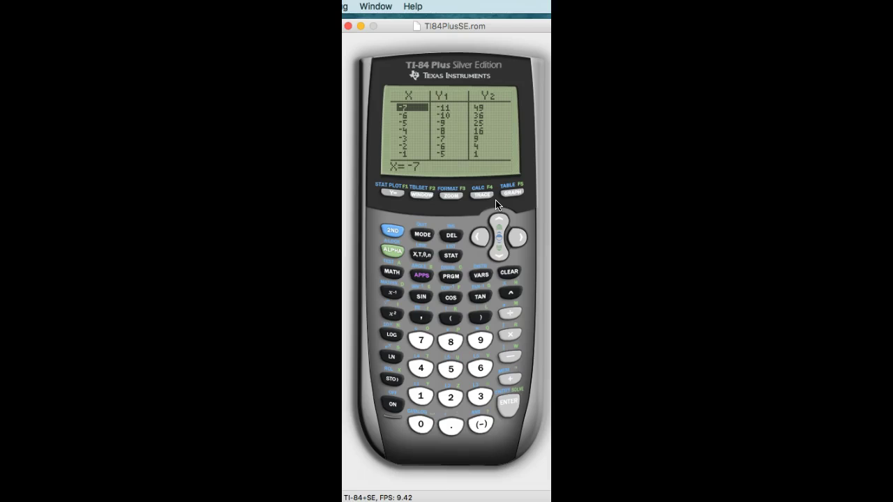
pyautogui.press('Down')
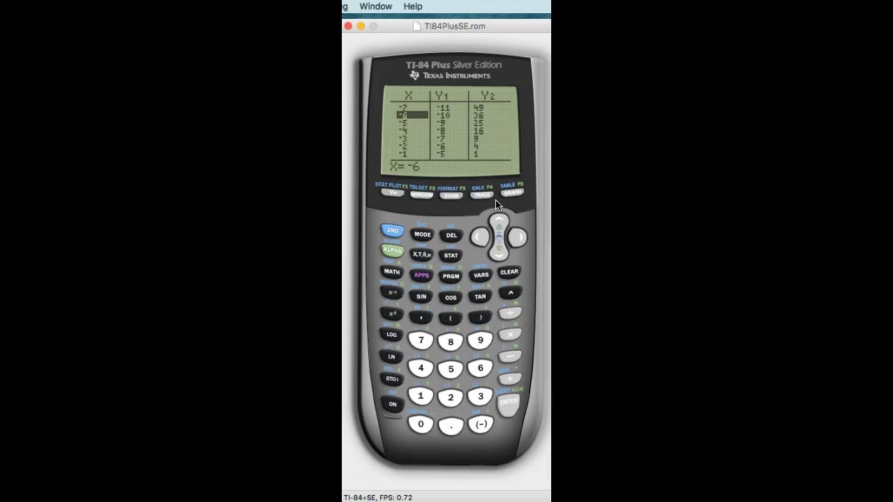
# - Set the table's TblStart to -10 and ΔTbl to 5, and display the updated table
pyautogui.click(394, 227)
pyautogui.click(421, 196)
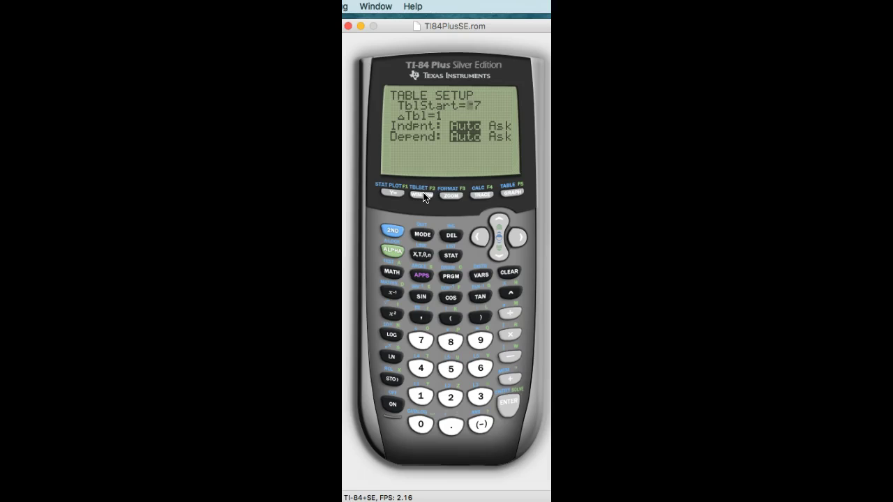
pyautogui.click(476, 427)
pyautogui.click(419, 403)
pyautogui.click(422, 431)
pyautogui.press('Down')
pyautogui.write('5')
pyautogui.click(391, 232)
pyautogui.click(518, 195)
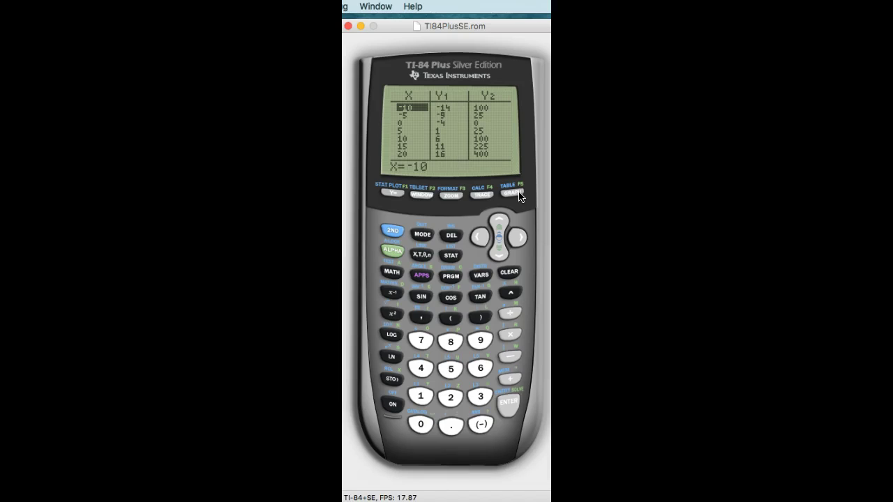
# - Switch the table's independent variable setting (Indpnt) to Ask and display the table
pyautogui.click(392, 230)
pyautogui.click(420, 198)
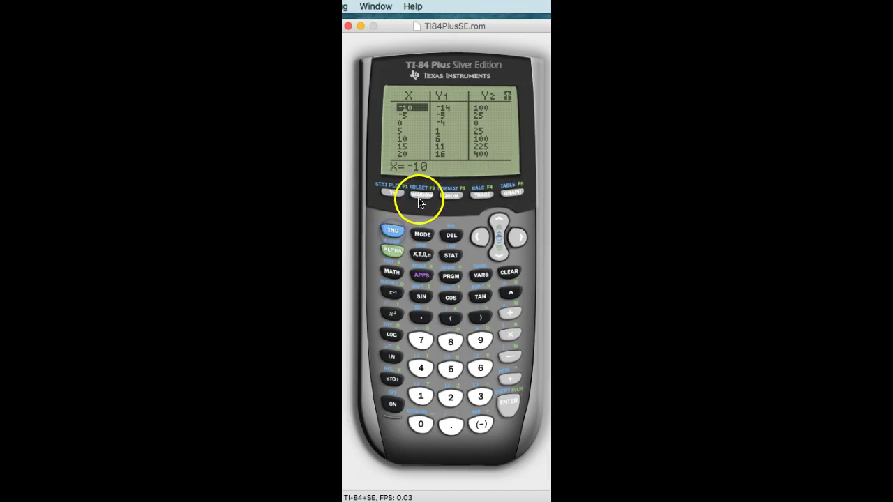
pyautogui.moveTo(424, 160)
pyautogui.mouseDown()
pyautogui.moveTo(428, 144)
pyautogui.moveTo(414, 125)
pyautogui.moveTo(428, 119)
pyautogui.moveTo(459, 135)
pyautogui.mouseUp()
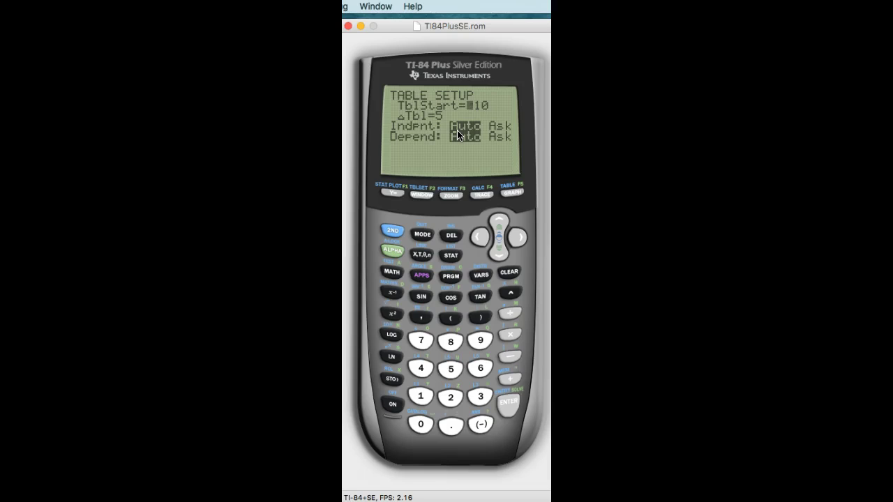
pyautogui.press('Down')
pyautogui.press('Down')
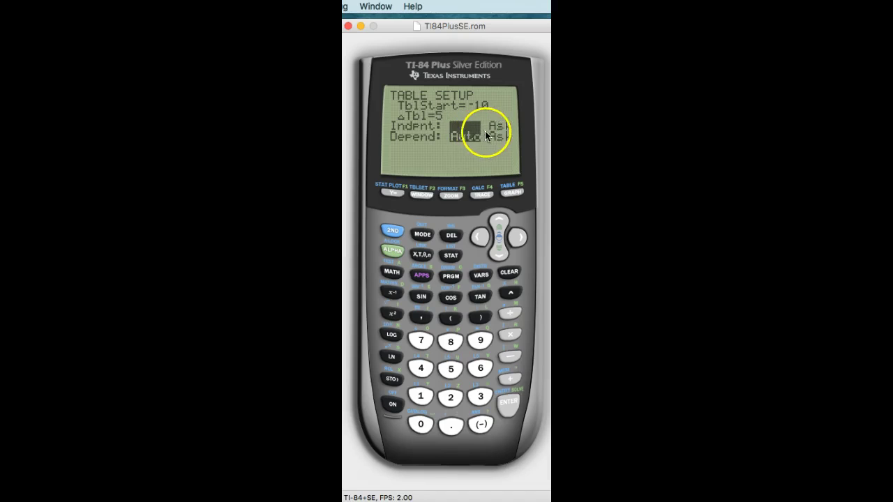
pyautogui.press('Right')
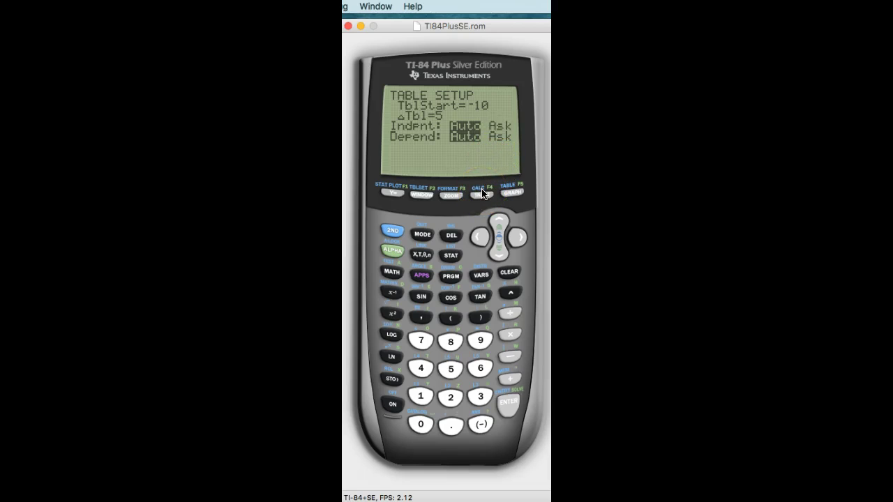
pyautogui.click(517, 406)
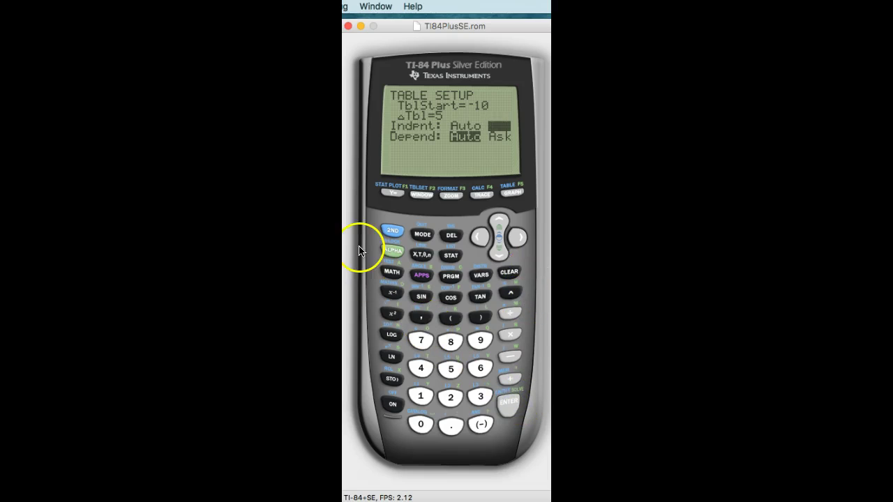
pyautogui.click(393, 232)
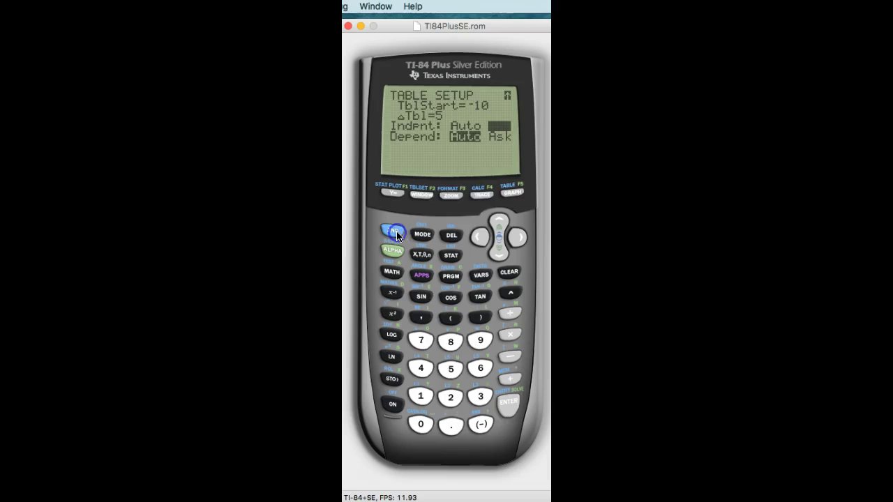
pyautogui.click(511, 193)
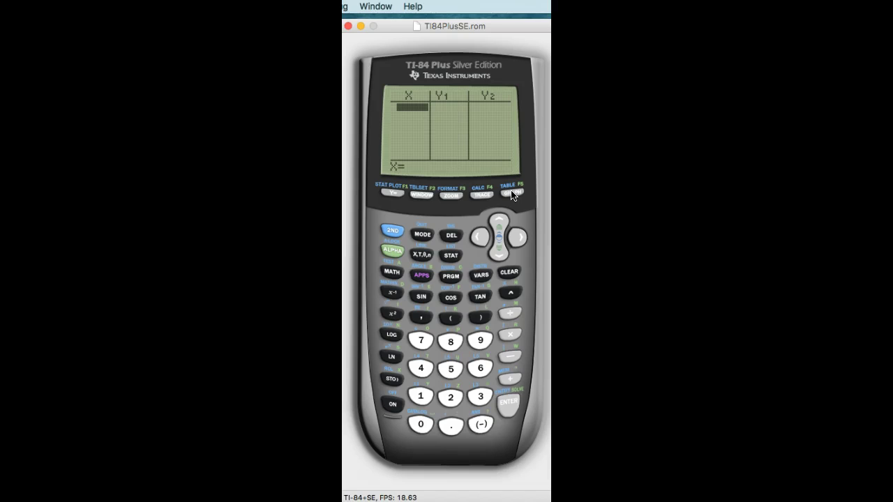
# - Evaluate Y1 and Y2 in the table at X = -8
pyautogui.click(481, 424)
pyautogui.click(461, 343)
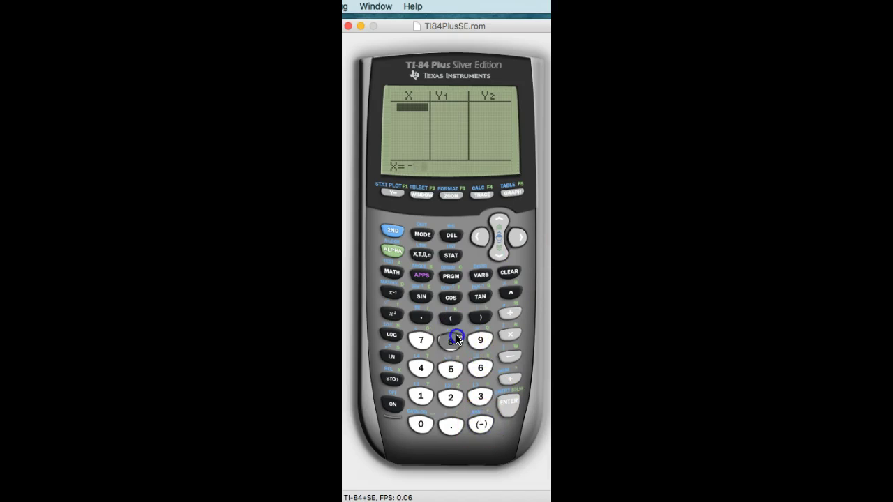
pyautogui.click(508, 406)
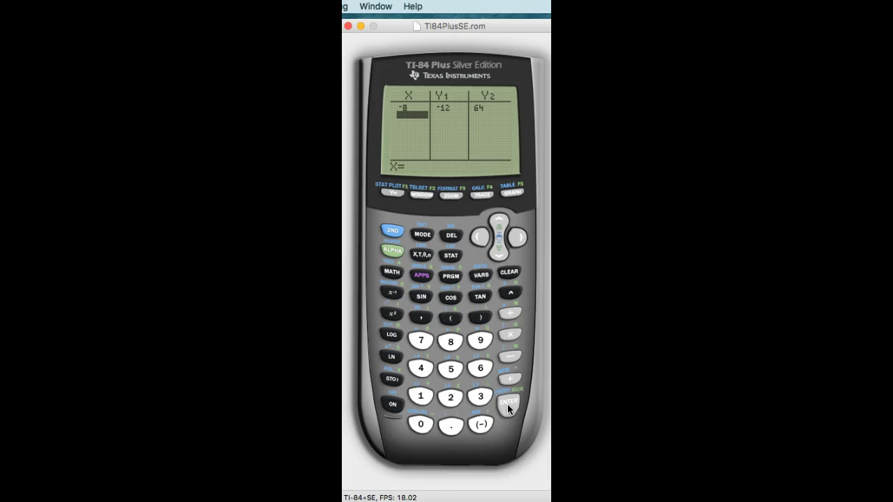
# - Evaluate Y1 and Y2 in the table at X = 3 and X = 78
pyautogui.click(480, 396)
pyautogui.click(506, 401)
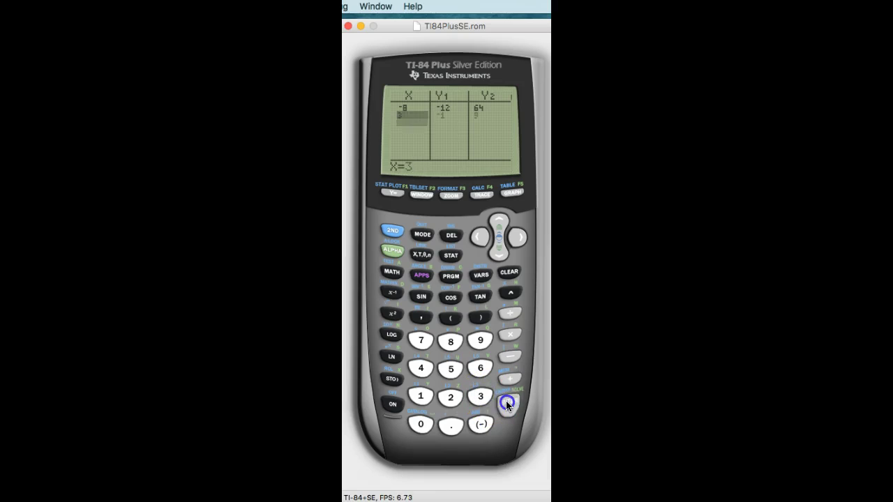
pyautogui.click(421, 349)
pyautogui.click(450, 341)
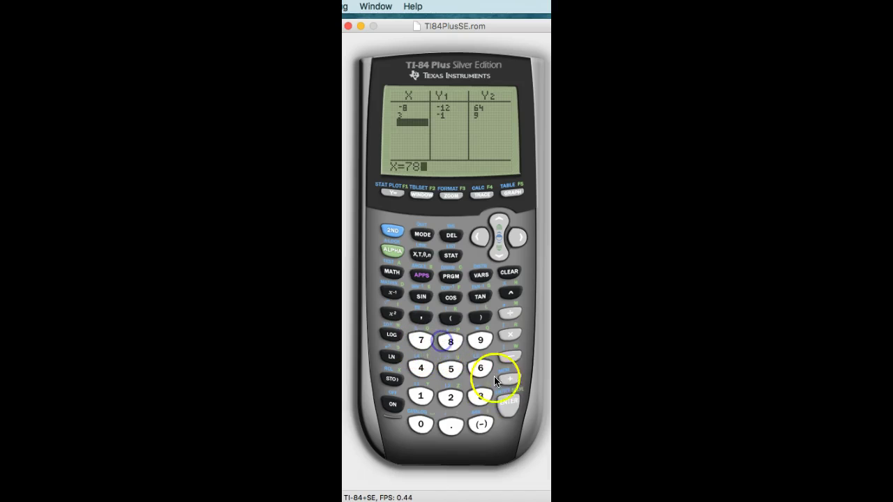
pyautogui.click(513, 407)
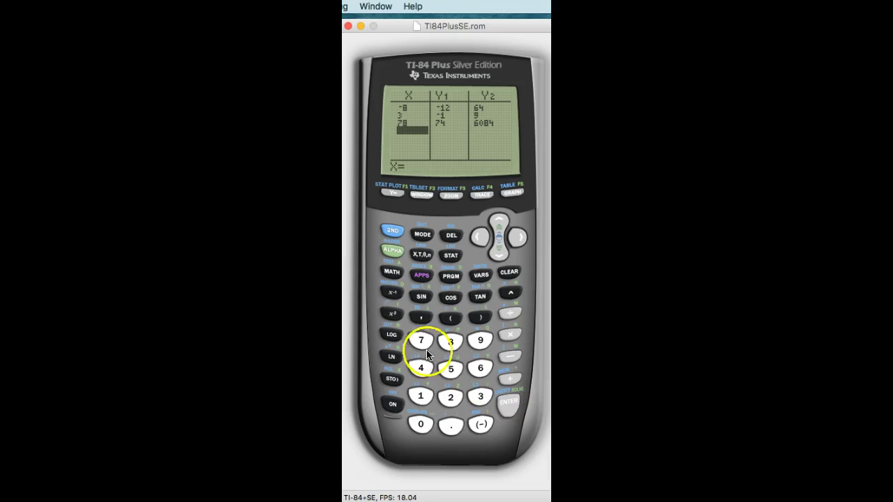
# - Enter X^3 as the function Y3 in the equation editor
pyautogui.click(392, 193)
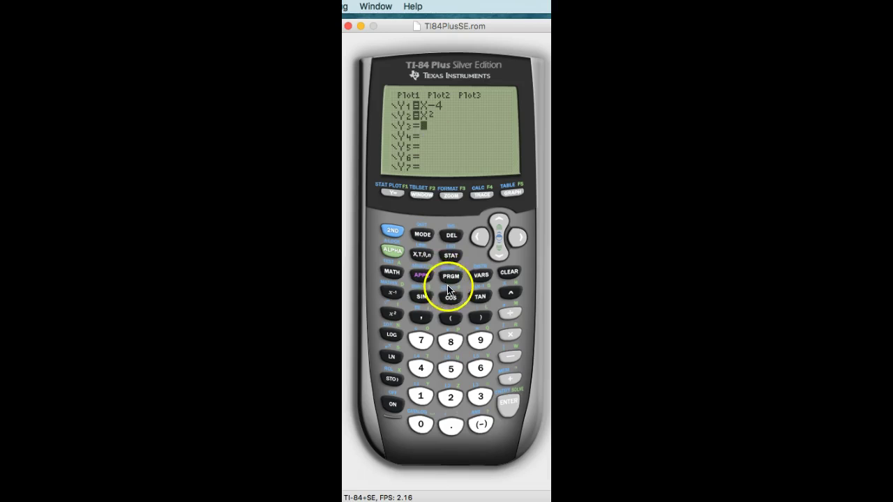
pyautogui.click(421, 257)
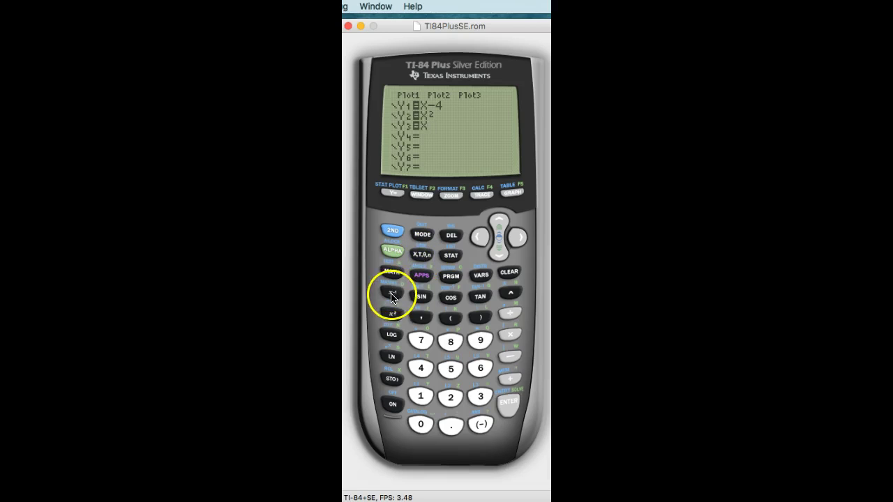
pyautogui.click(511, 294)
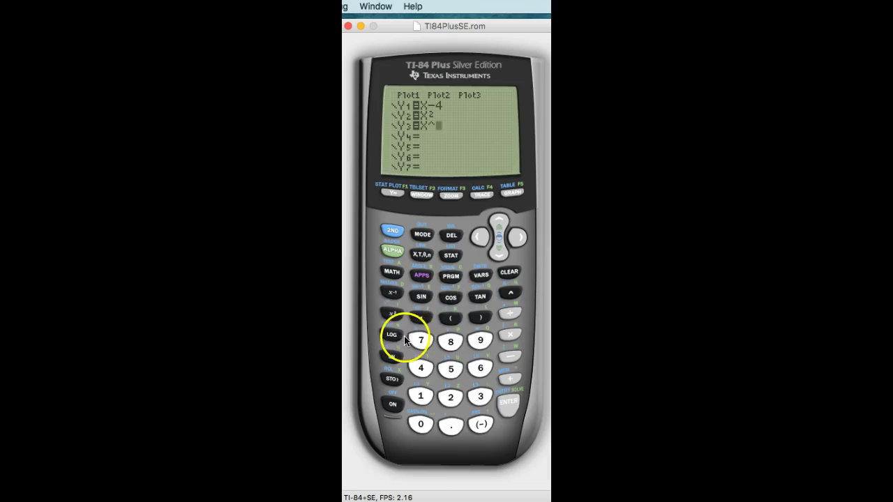
pyautogui.click(473, 403)
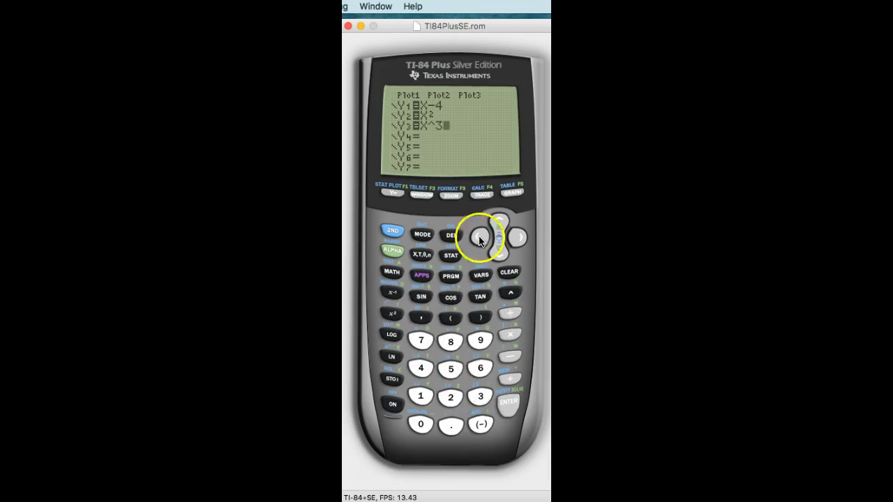
# - Display the table of values and bring its Y3 column into view
pyautogui.click(392, 232)
pyautogui.click(514, 193)
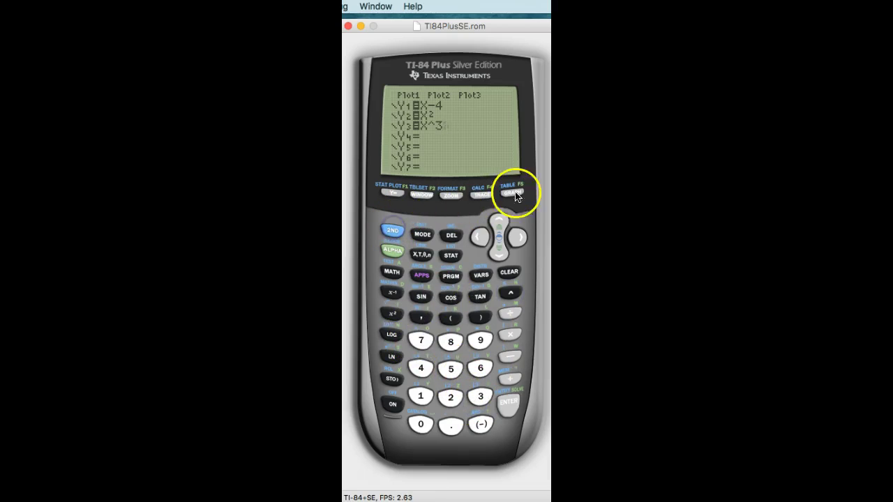
pyautogui.click(429, 138)
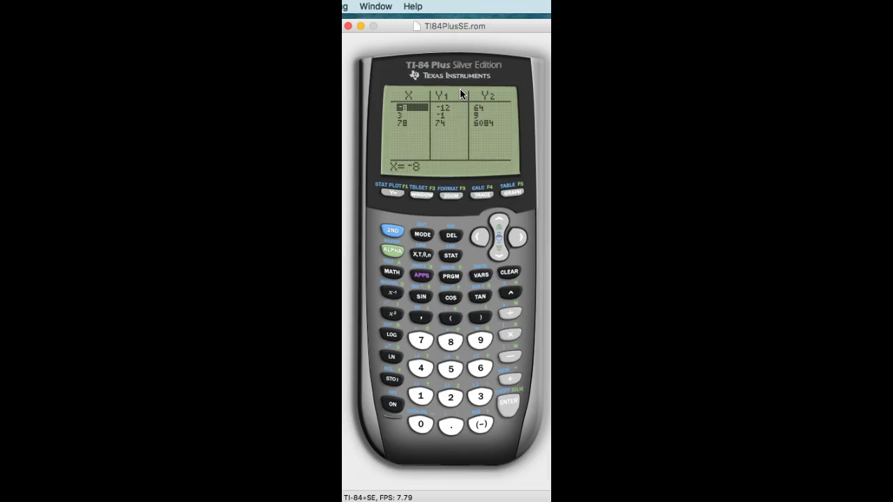
pyautogui.click(517, 241)
pyautogui.click(518, 242)
pyautogui.click(518, 242)
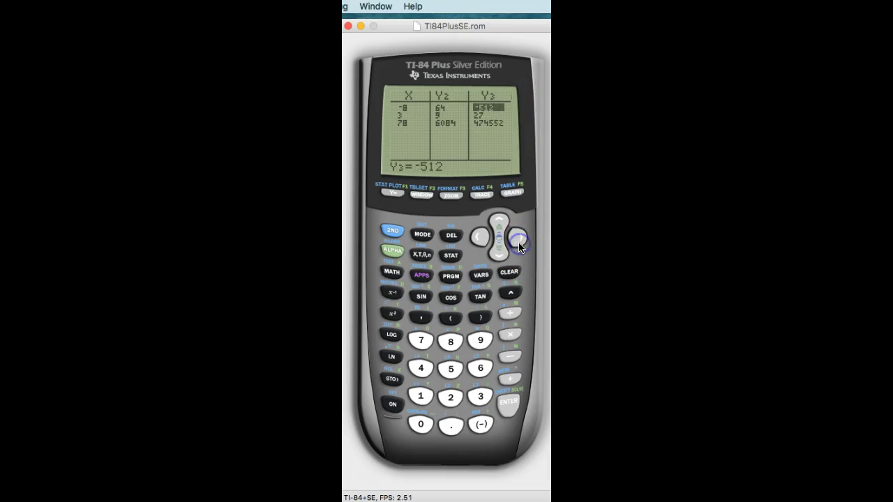